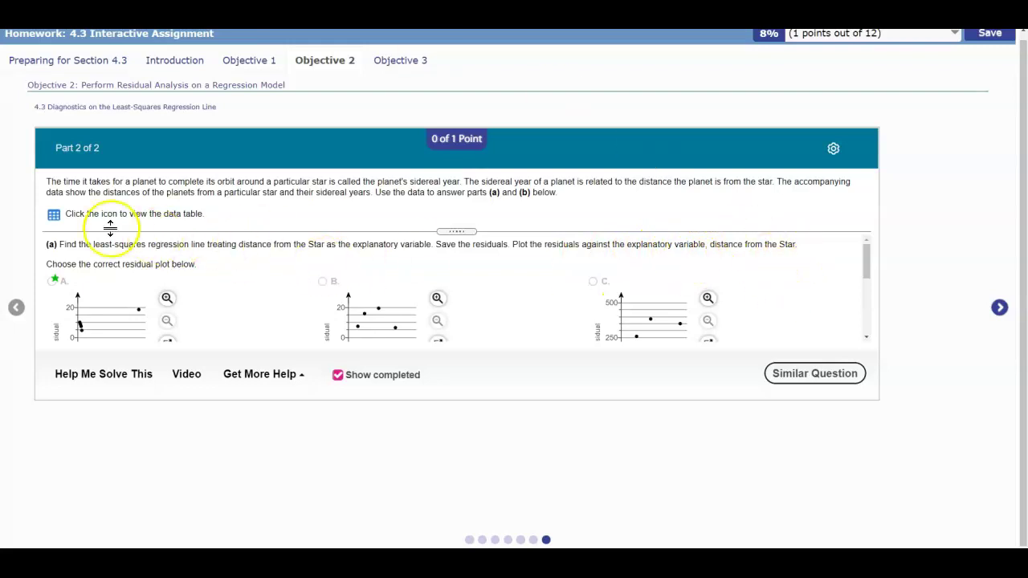
Open the planet distance and sidereal year data table in StatCrunch, close the table pop-up and switch to the StatCrunch window.
click(53, 214)
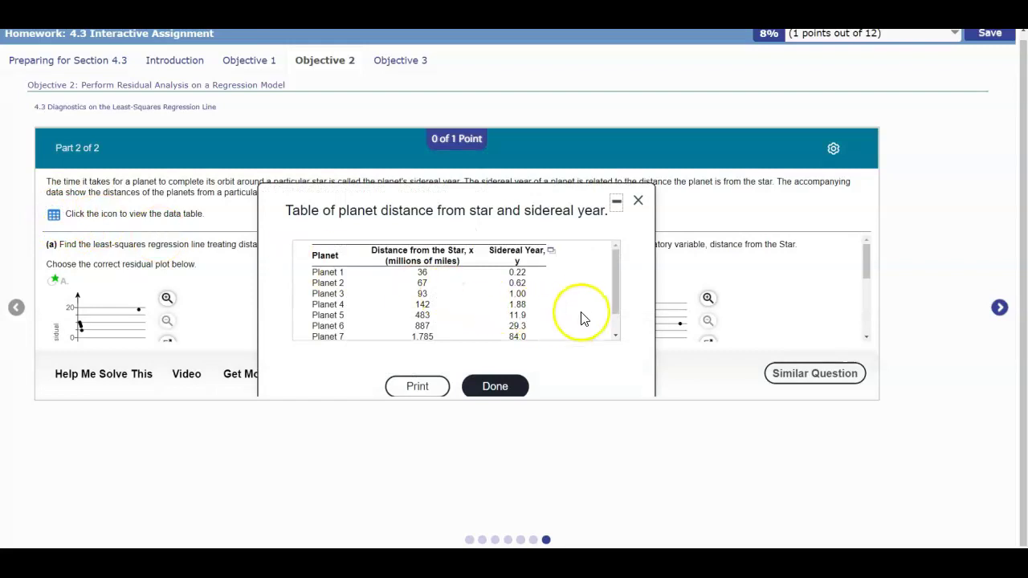
click(553, 252)
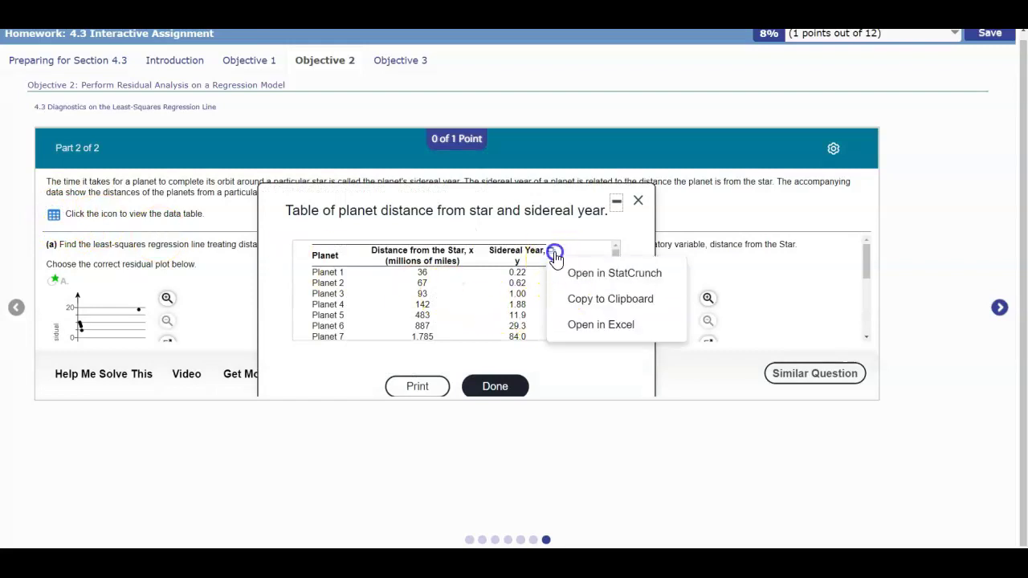
click(575, 276)
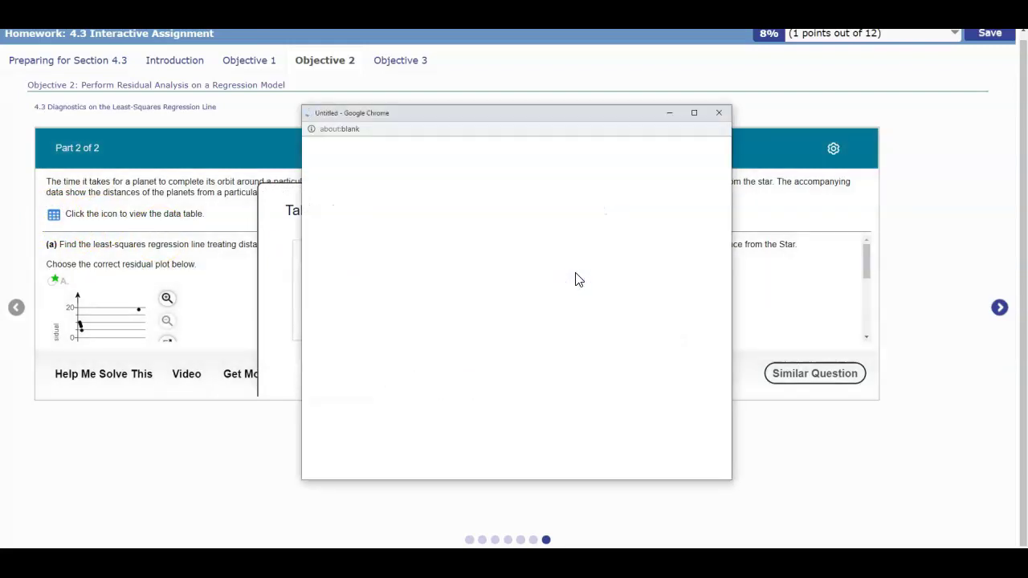
click(287, 211)
click(641, 202)
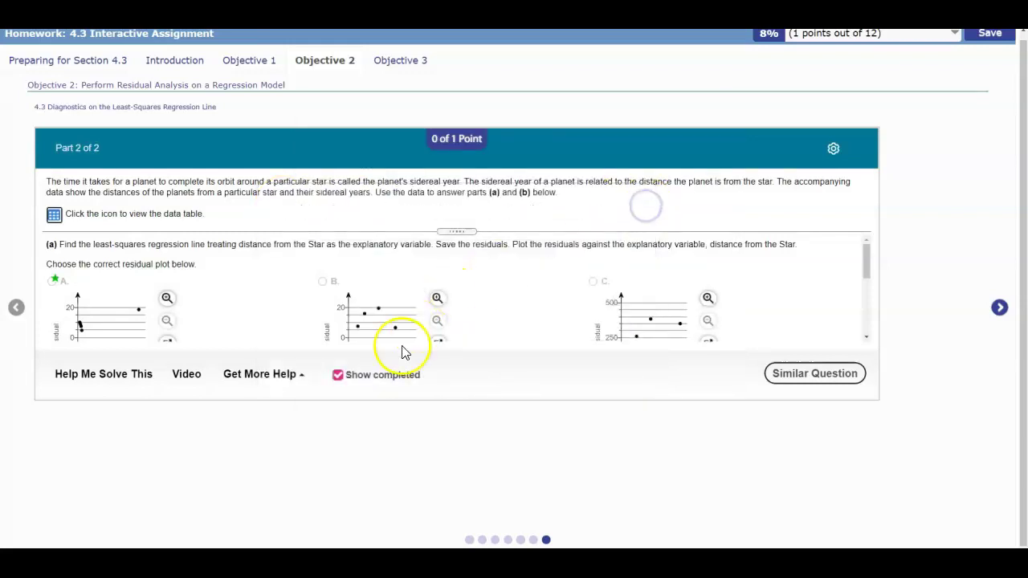
click(369, 529)
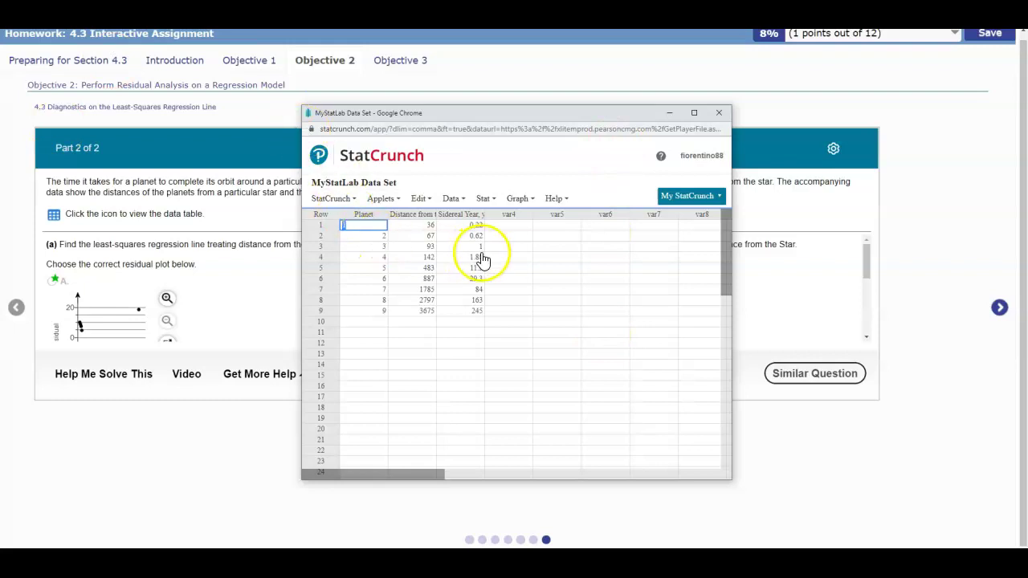
Set up a simple linear regression with Distance from the Star as the X variable and Sidereal Year as the Y variable.
click(487, 198)
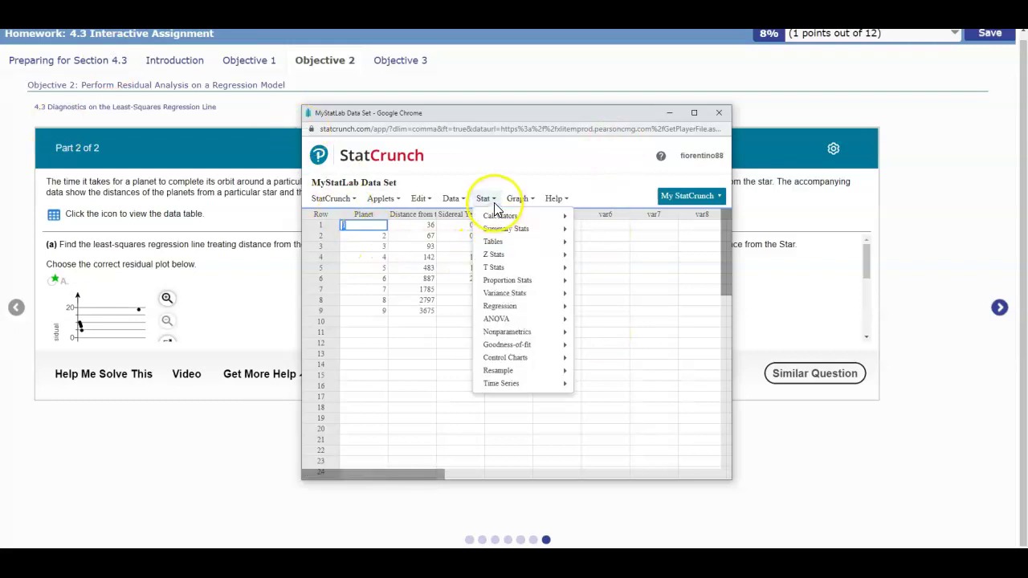
mouse_move(540, 306)
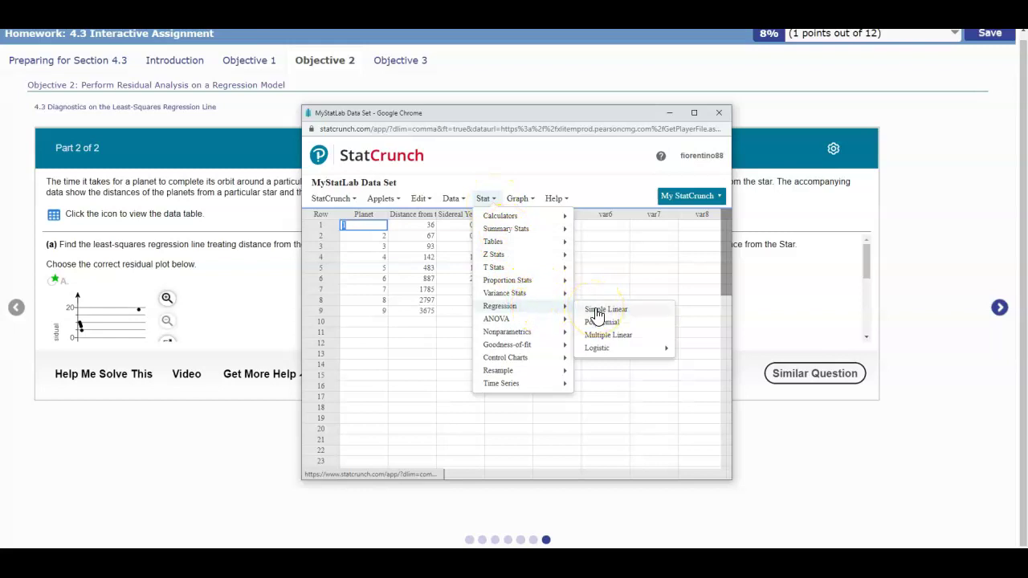
click(598, 311)
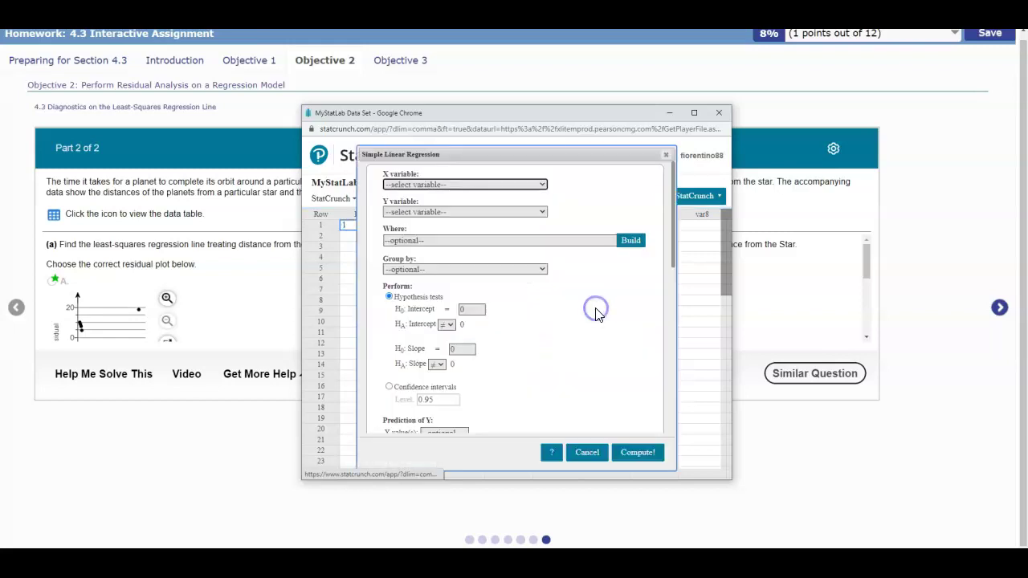
click(468, 184)
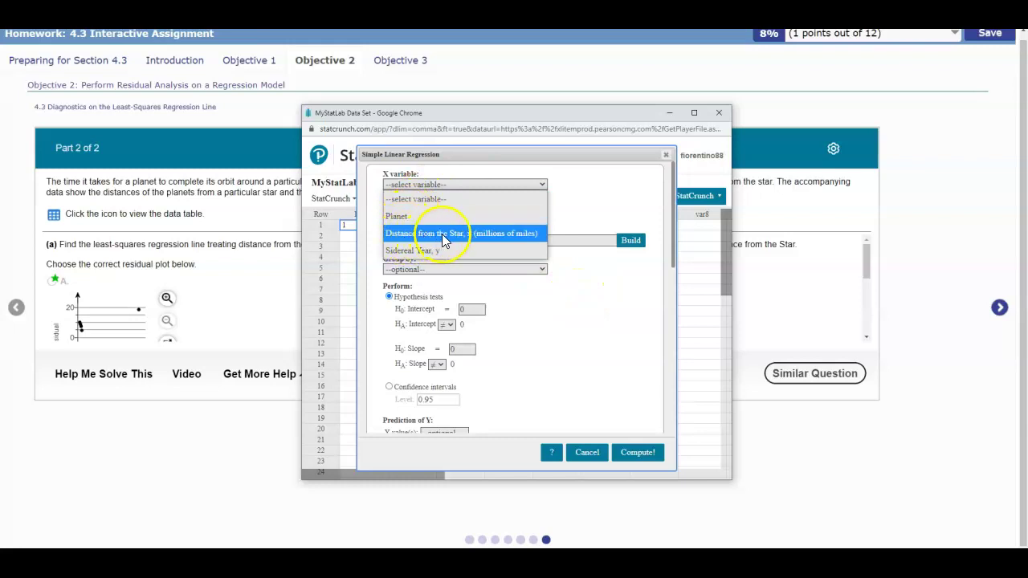
click(507, 234)
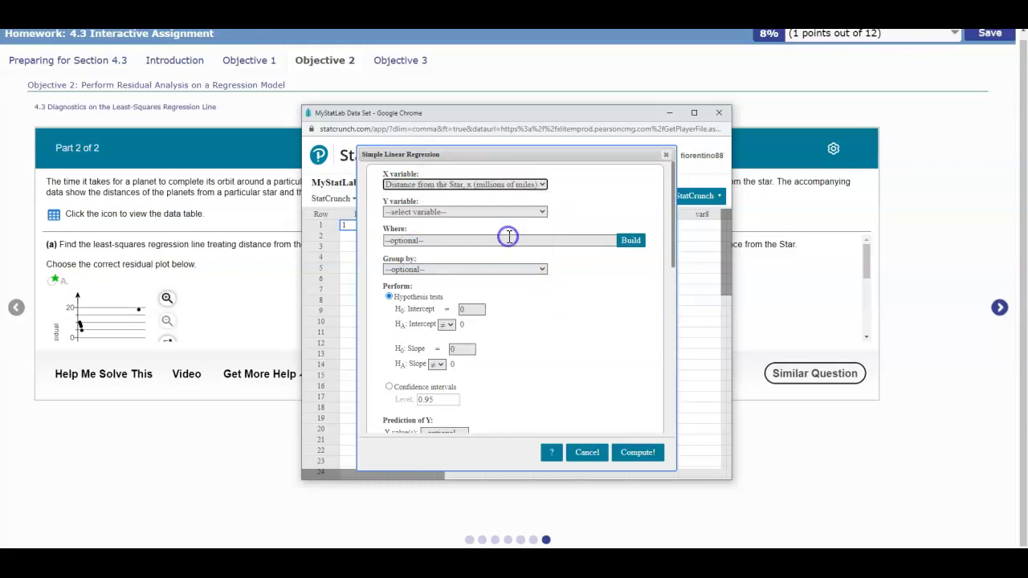
click(472, 212)
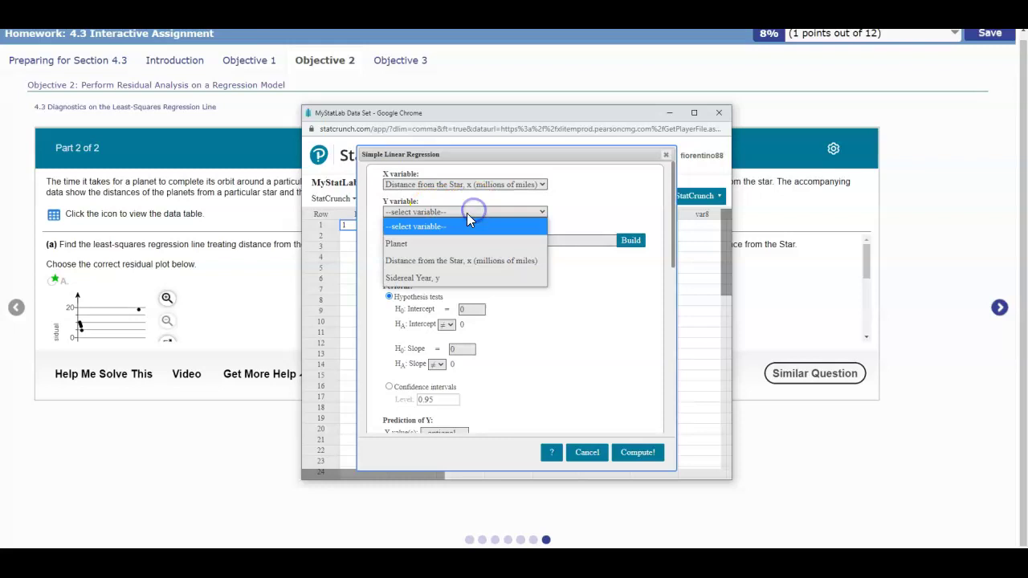
click(440, 281)
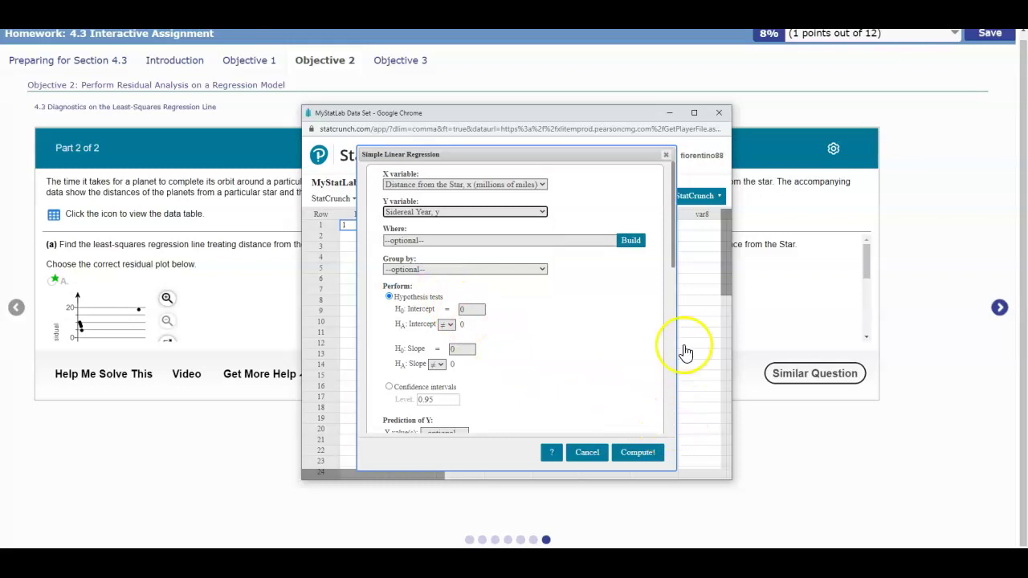
Compute the regression with the Residuals vs. X-values graph and saved residuals, and widen the results window to show the full output.
drag(673, 256, 686, 360)
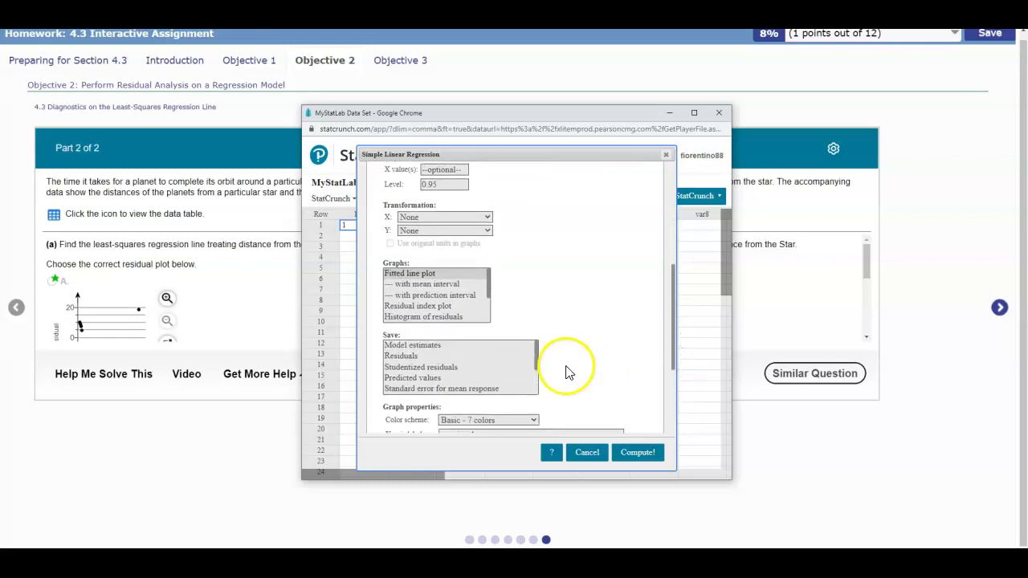
drag(485, 287, 492, 307)
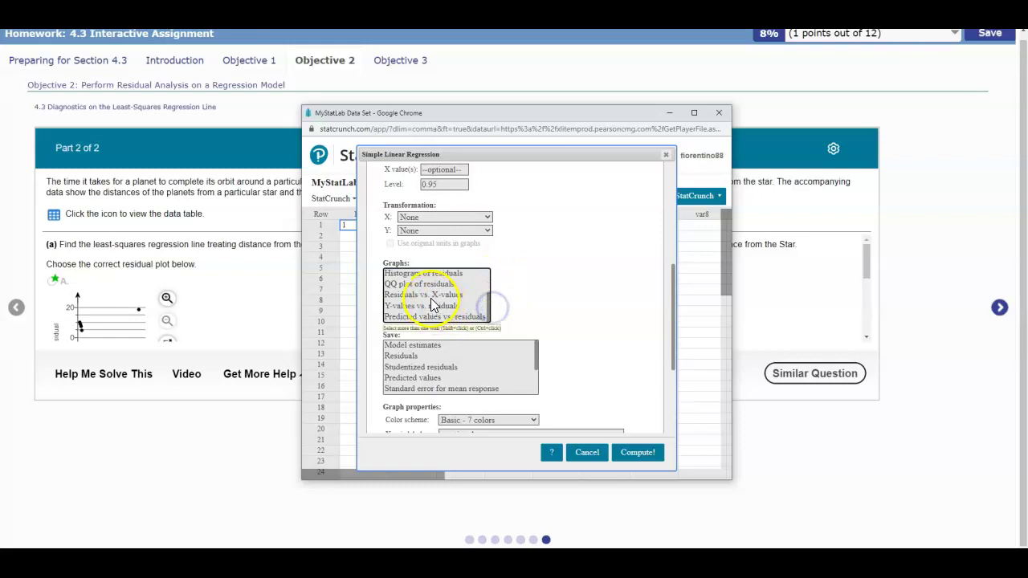
click(433, 296)
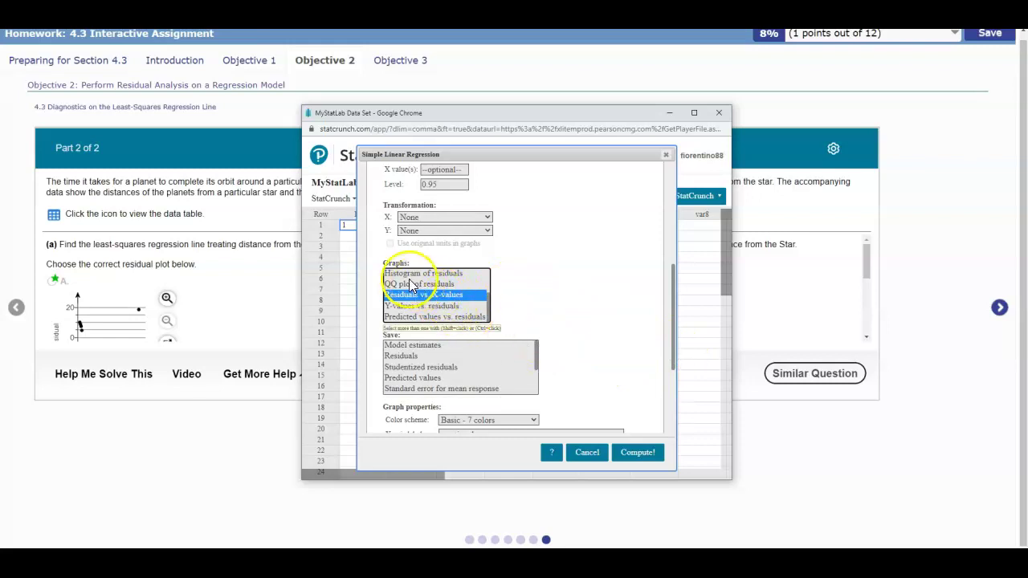
click(401, 356)
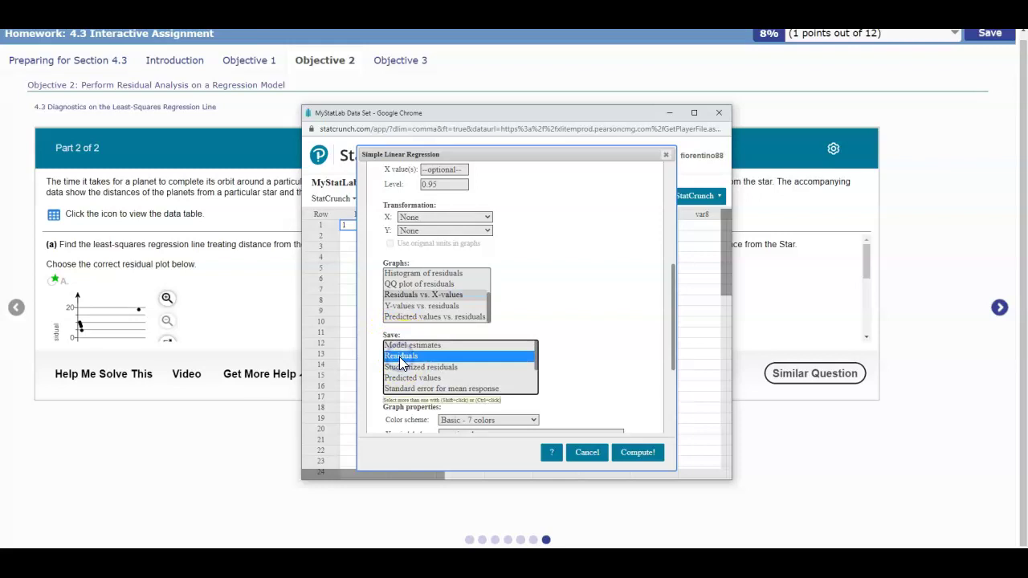
drag(672, 362, 677, 383)
click(651, 452)
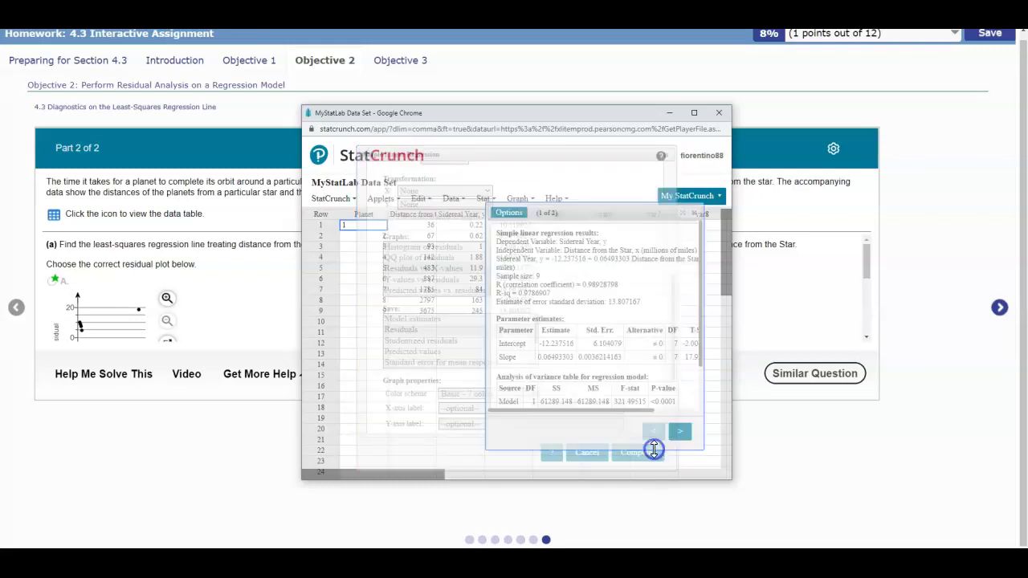
drag(483, 331, 364, 333)
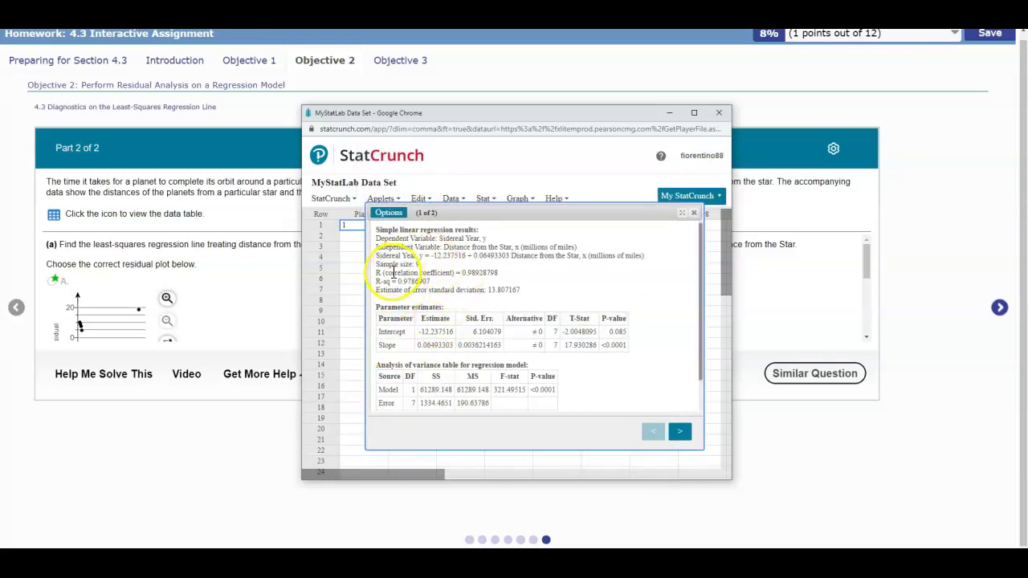
click(498, 271)
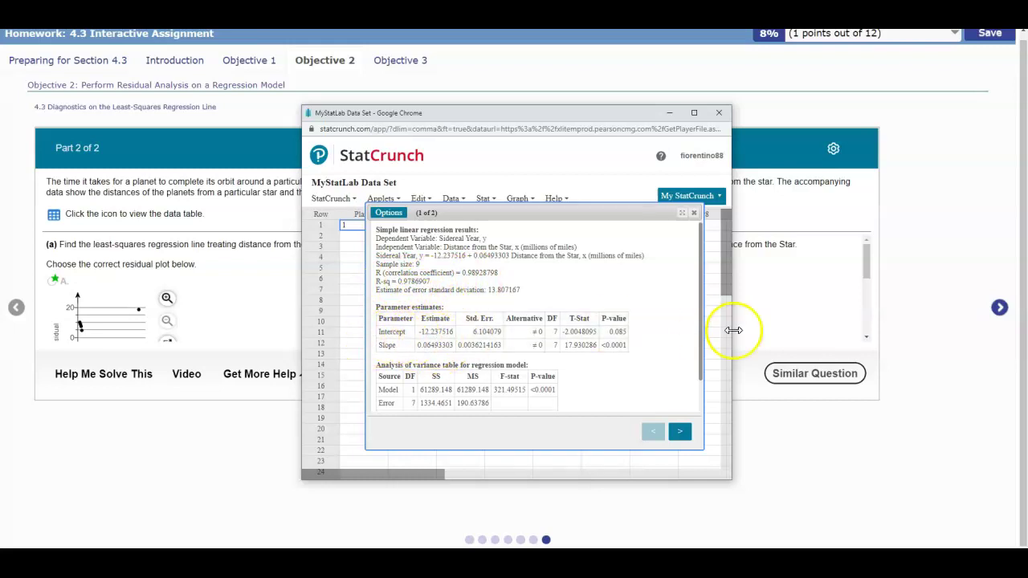
Display the residuals versus distance graph and compare it with the residual plot choices in part (a) of the homework.
drag(868, 259, 876, 273)
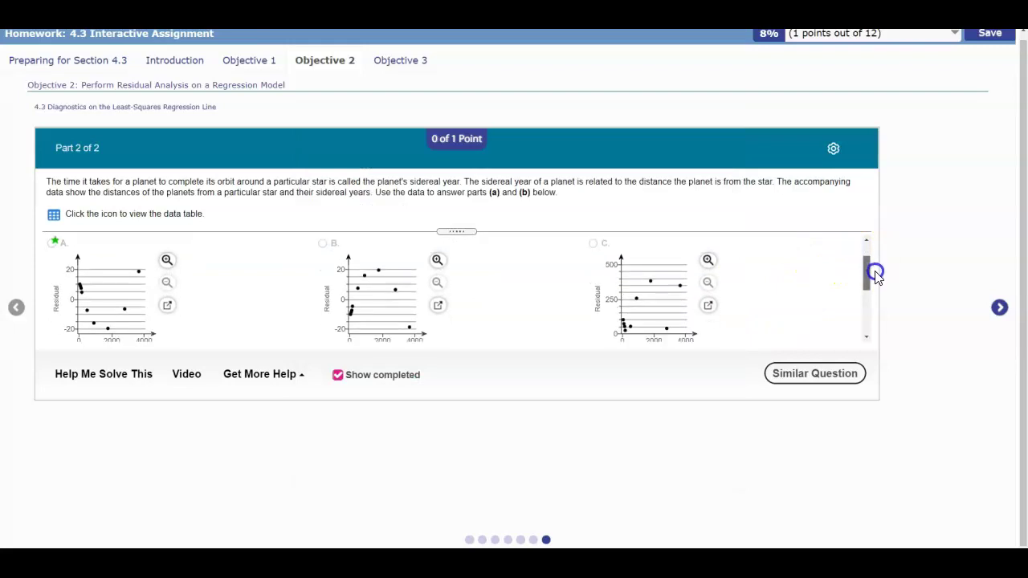
mouse_move(277, 563)
click(378, 537)
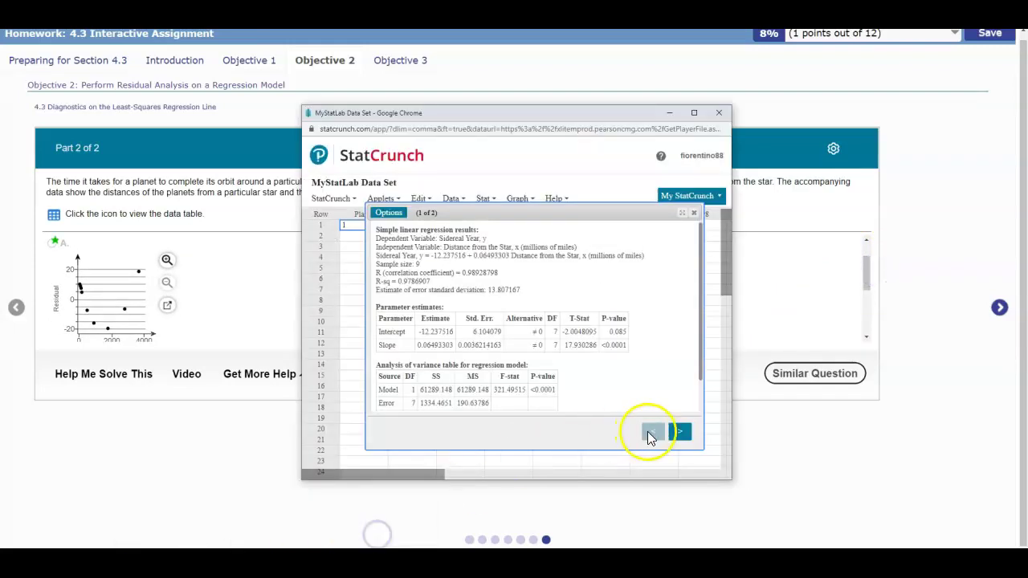
click(685, 433)
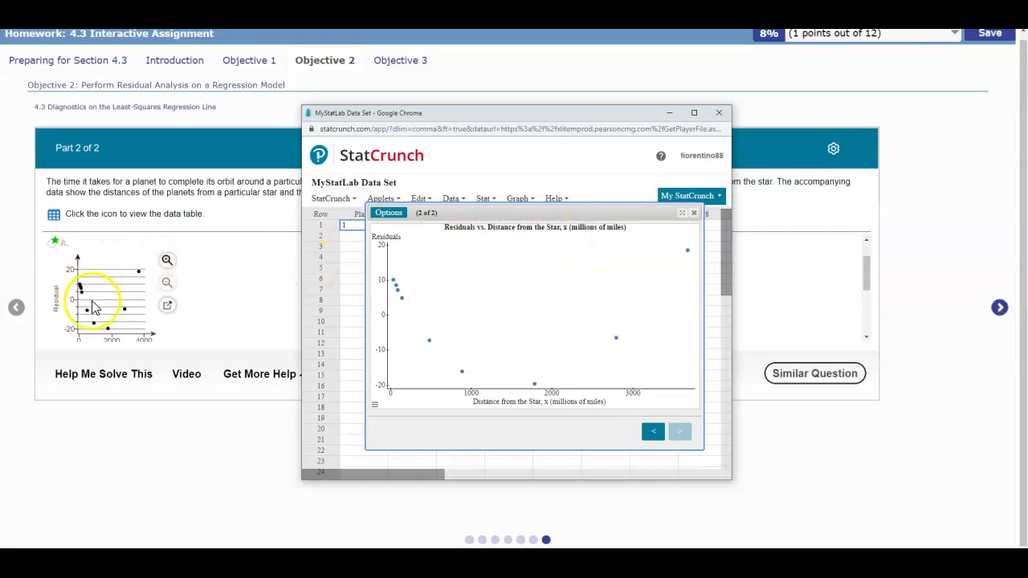
drag(521, 116, 769, 105)
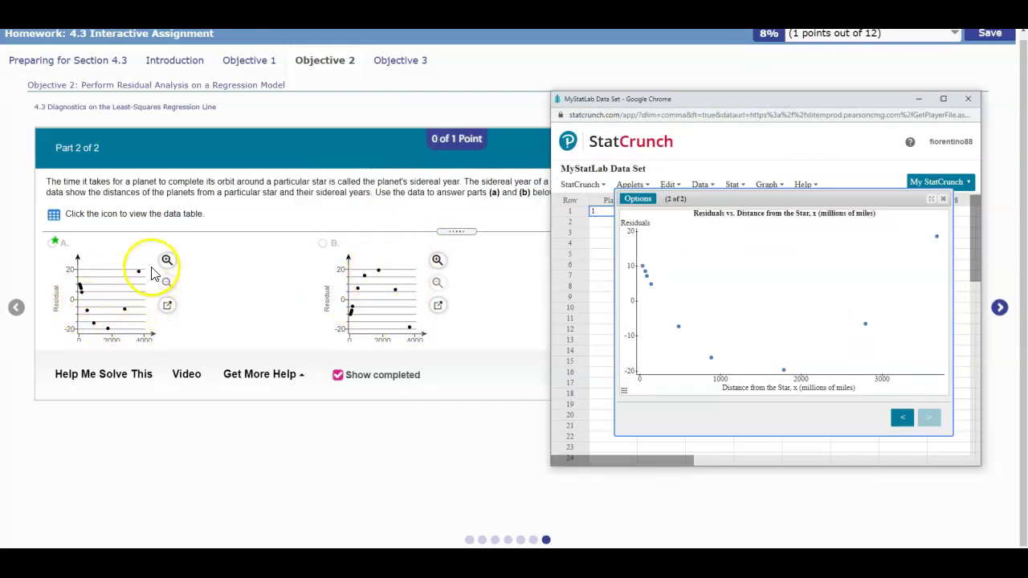
drag(648, 103, 458, 119)
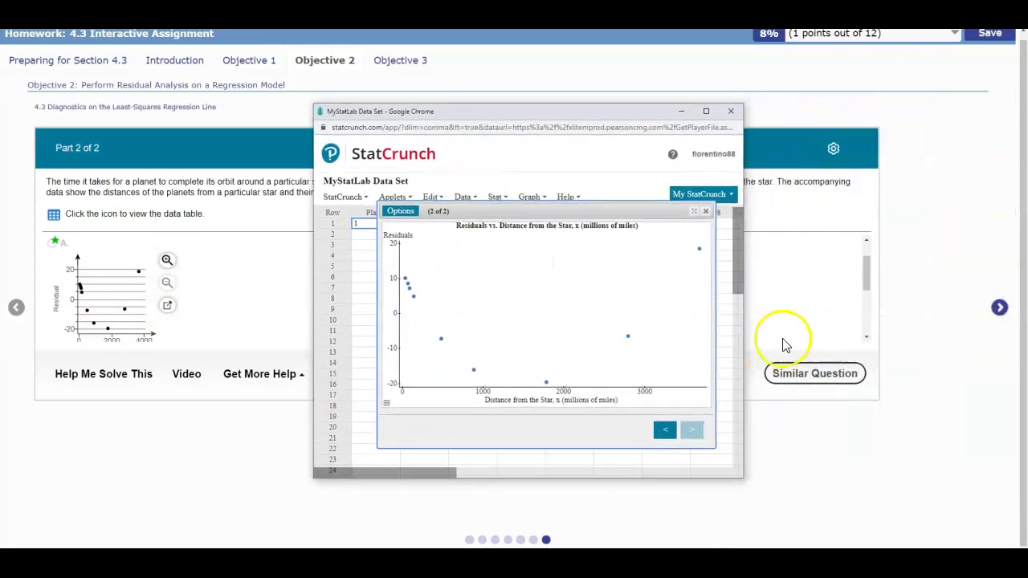
Read the part (b) question in the homework and switch back to the StatCrunch window.
click(870, 337)
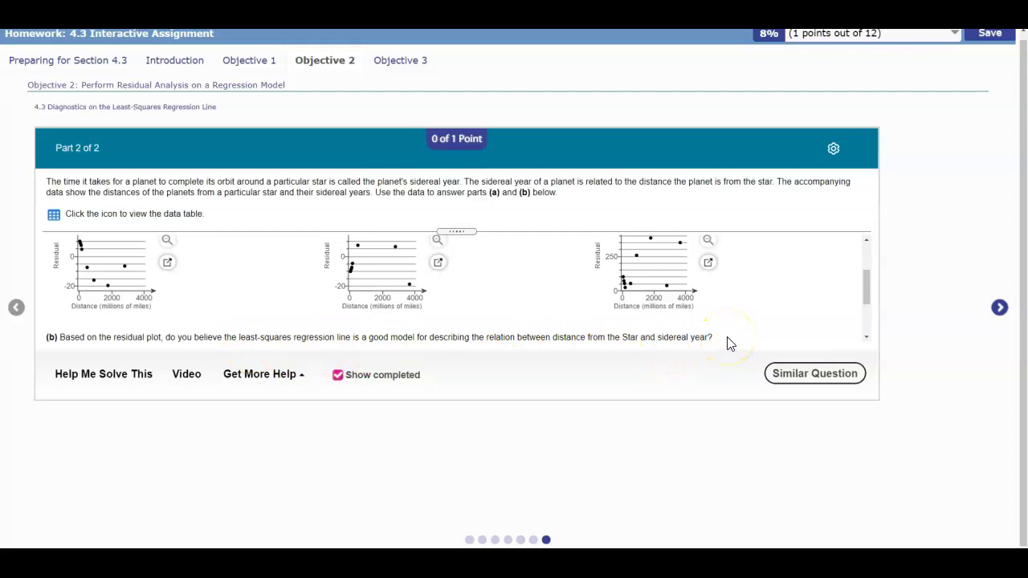
mouse_move(274, 563)
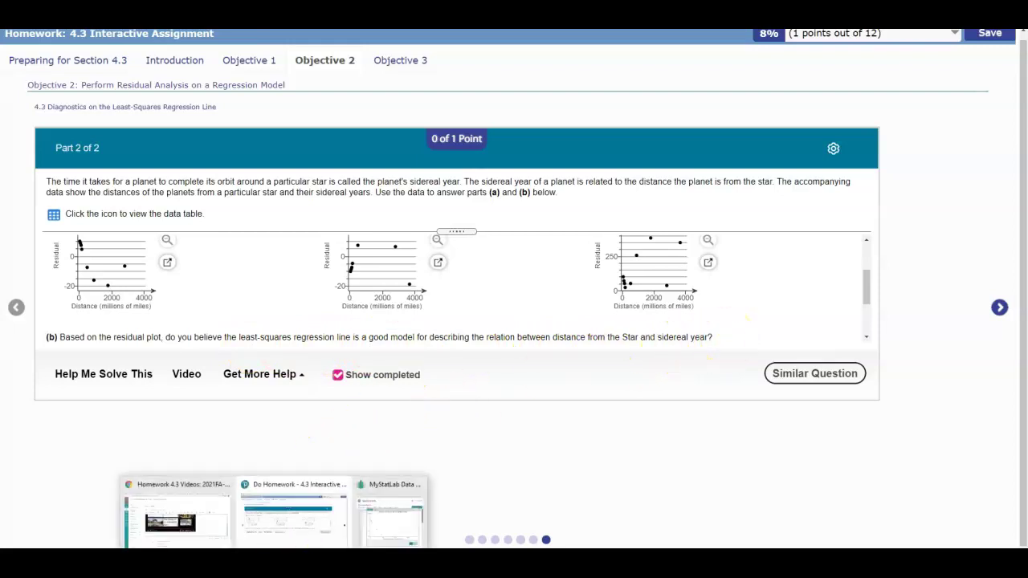
click(383, 526)
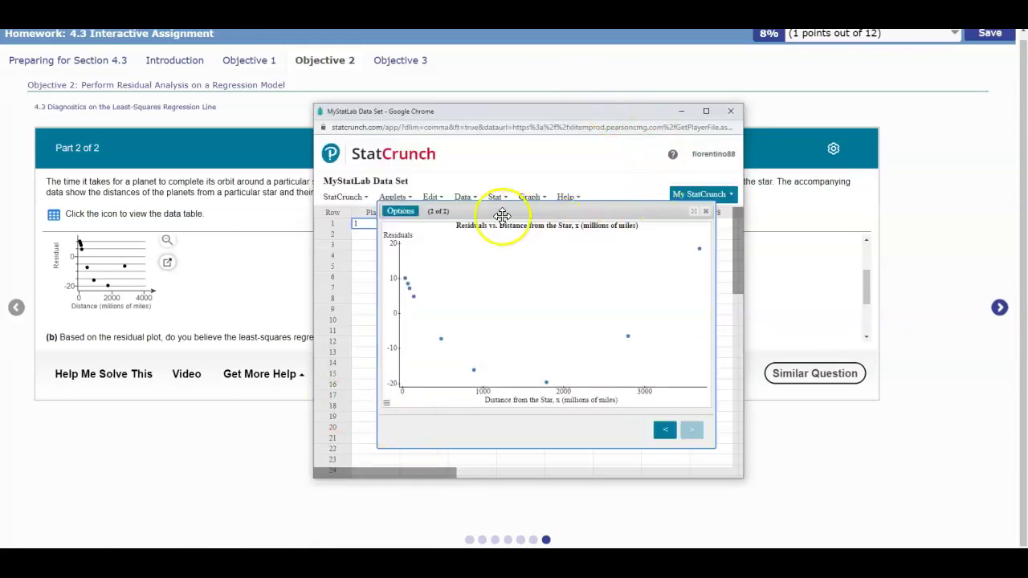
Close the regression results, create a boxplot of the Residuals column with horizontally drawn boxes, and widen its window.
click(706, 213)
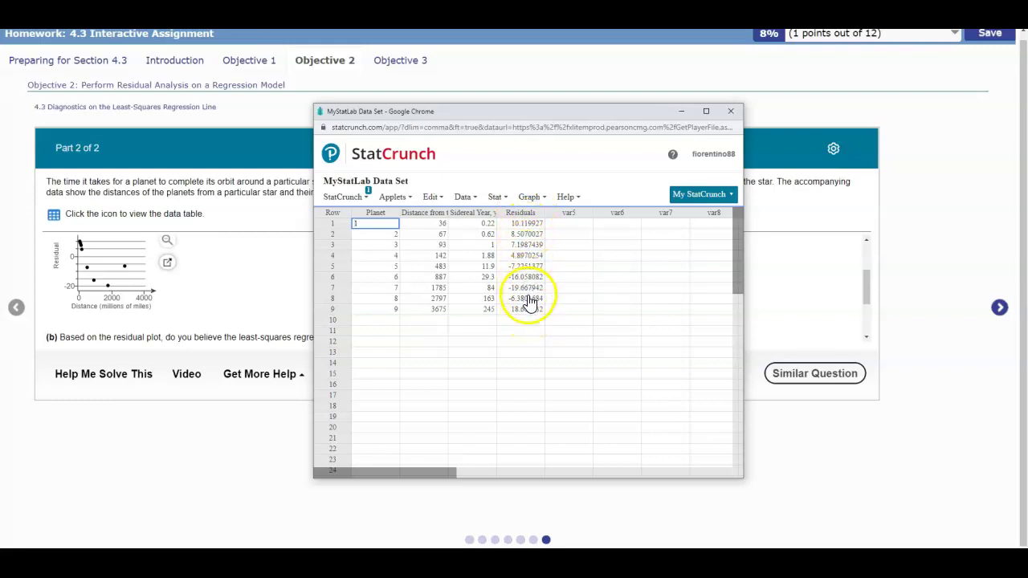
click(532, 198)
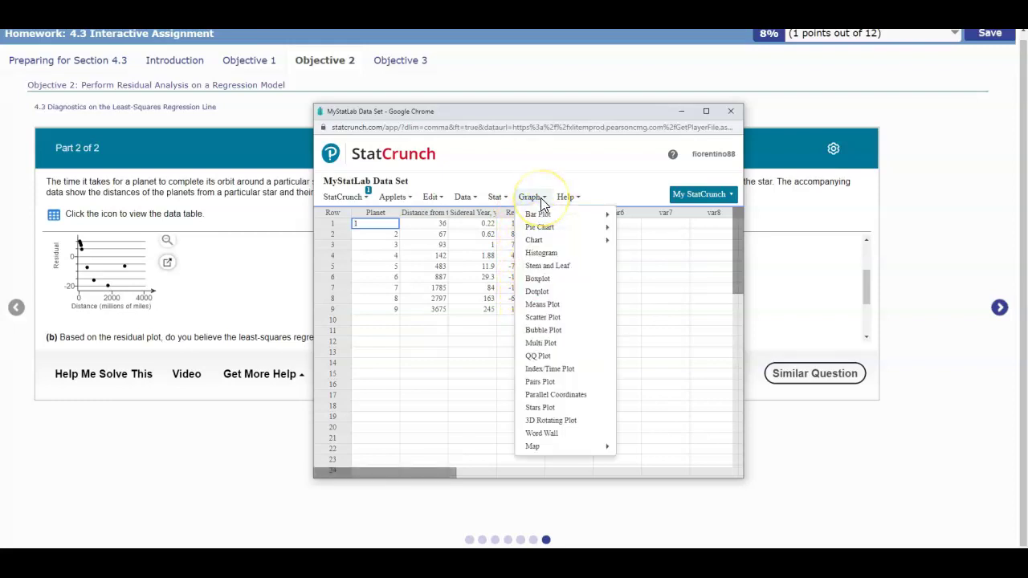
click(537, 278)
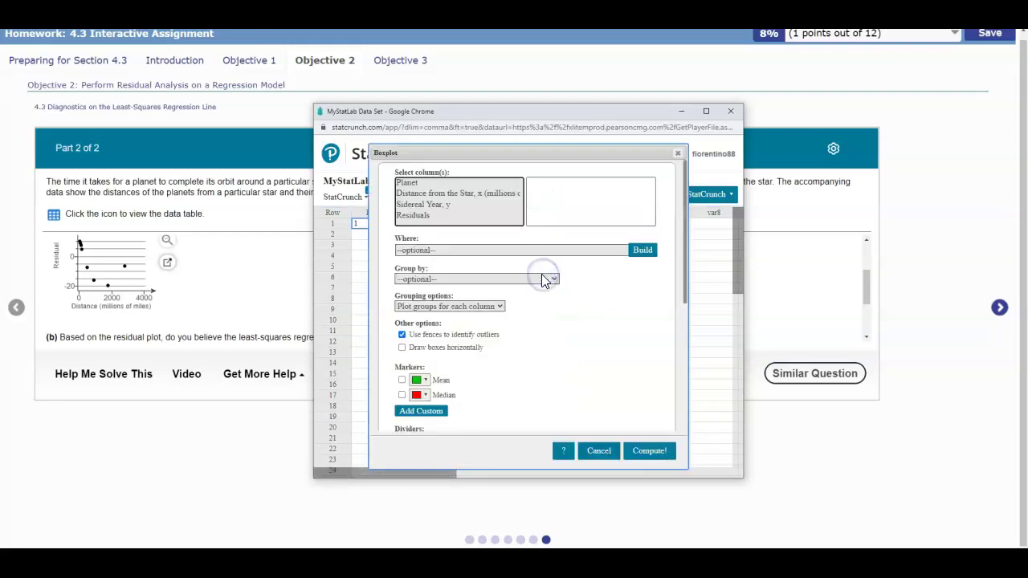
click(429, 216)
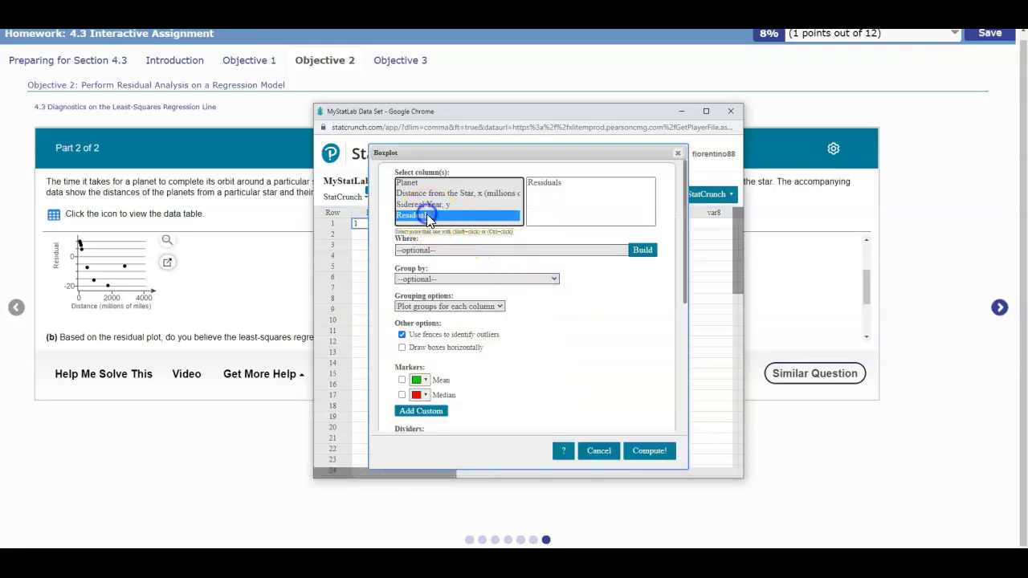
click(402, 348)
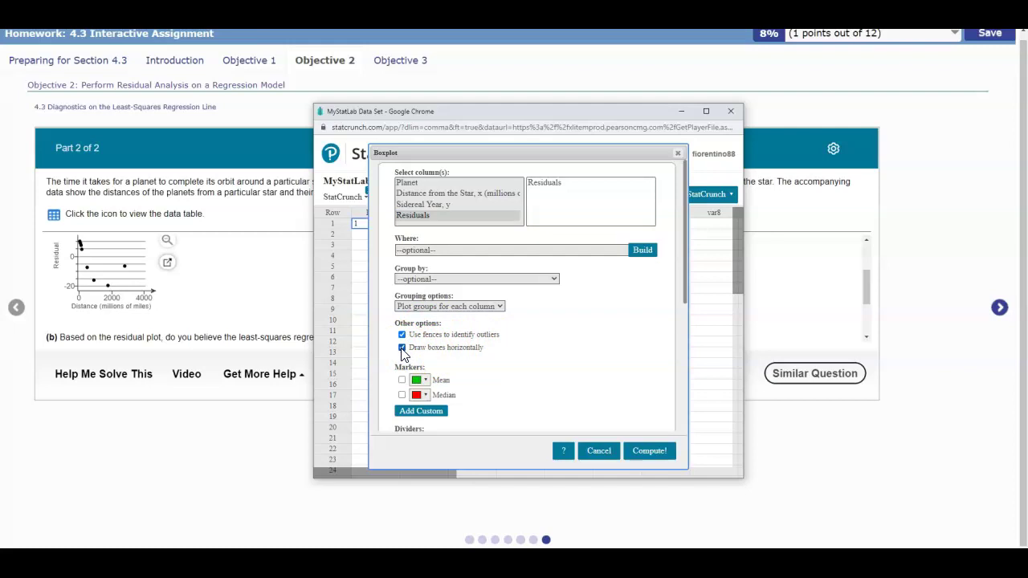
click(651, 453)
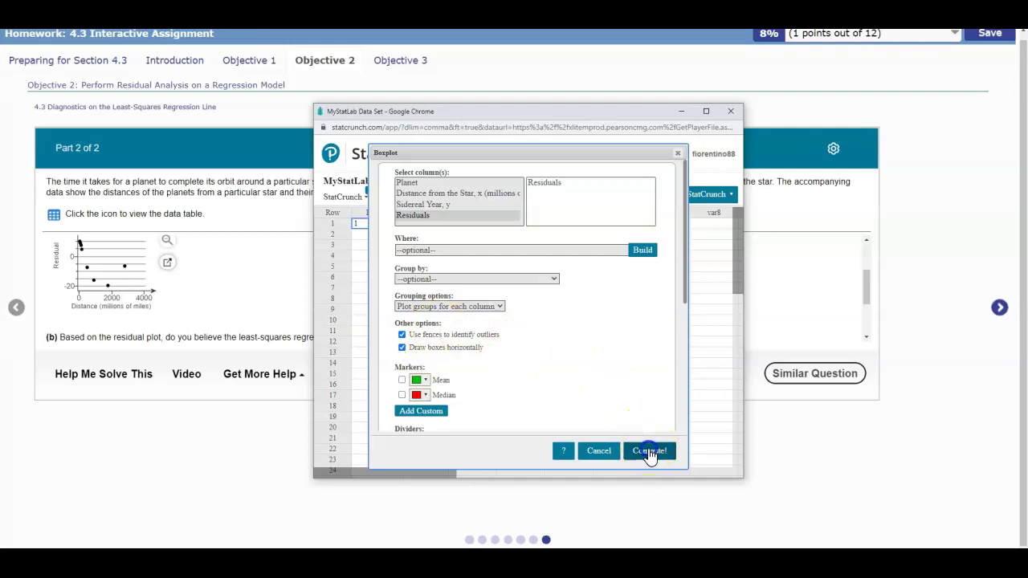
drag(481, 353, 358, 347)
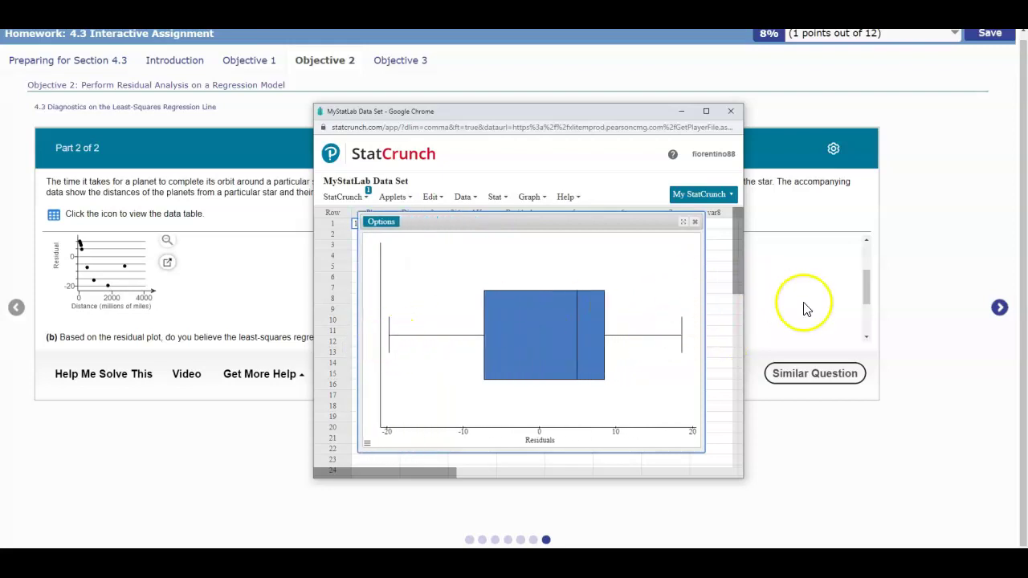
Switch to the homework and examine the part (b) answer choices against the residual plots in part (a).
click(867, 339)
click(868, 339)
click(868, 339)
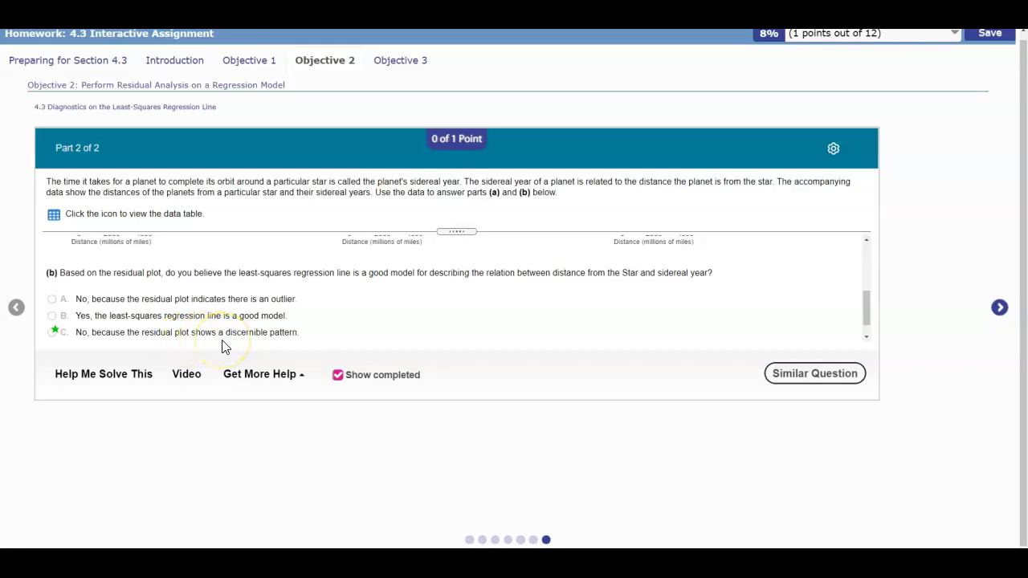
drag(873, 306, 872, 271)
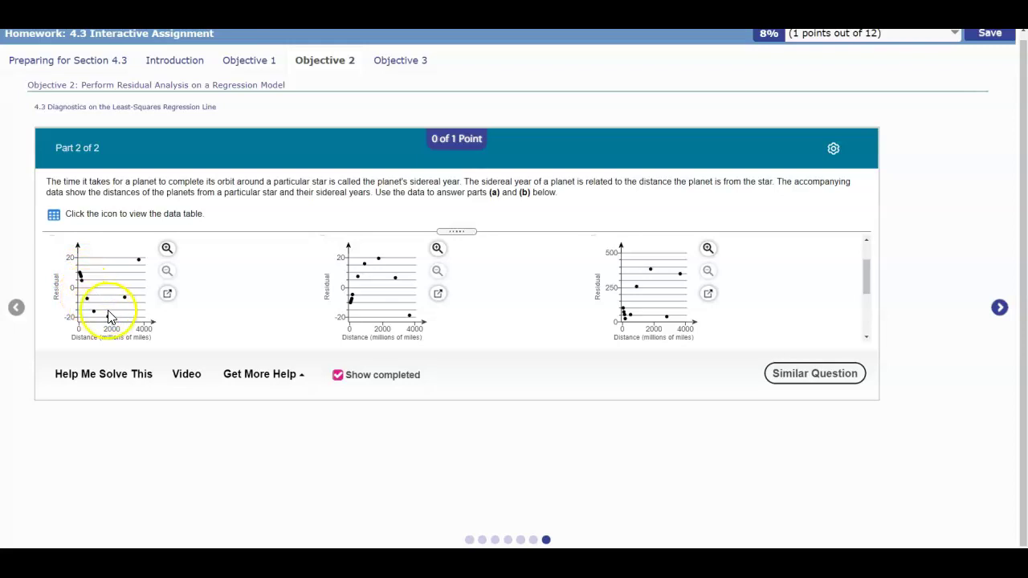
drag(865, 269, 866, 299)
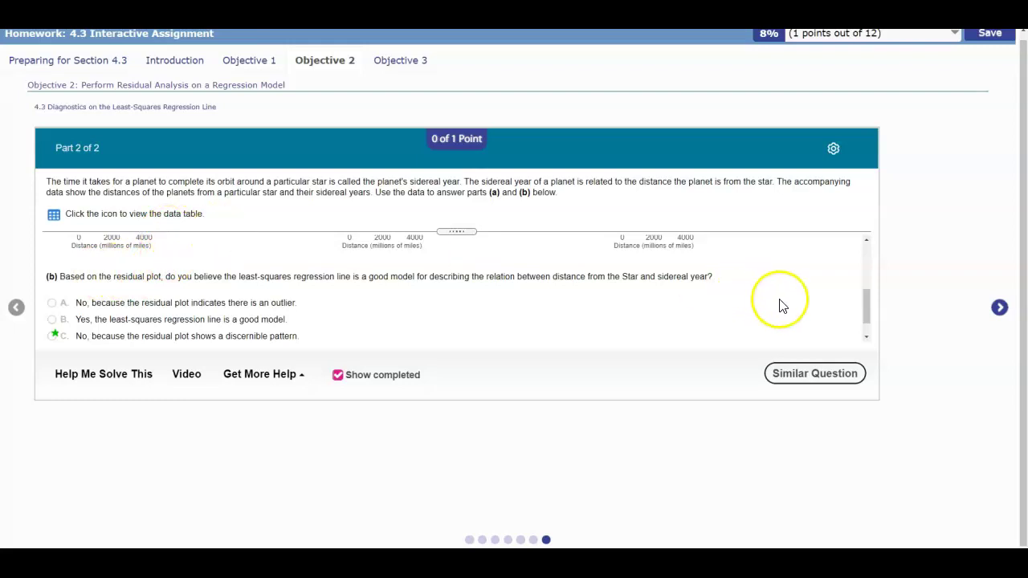
drag(866, 307, 874, 271)
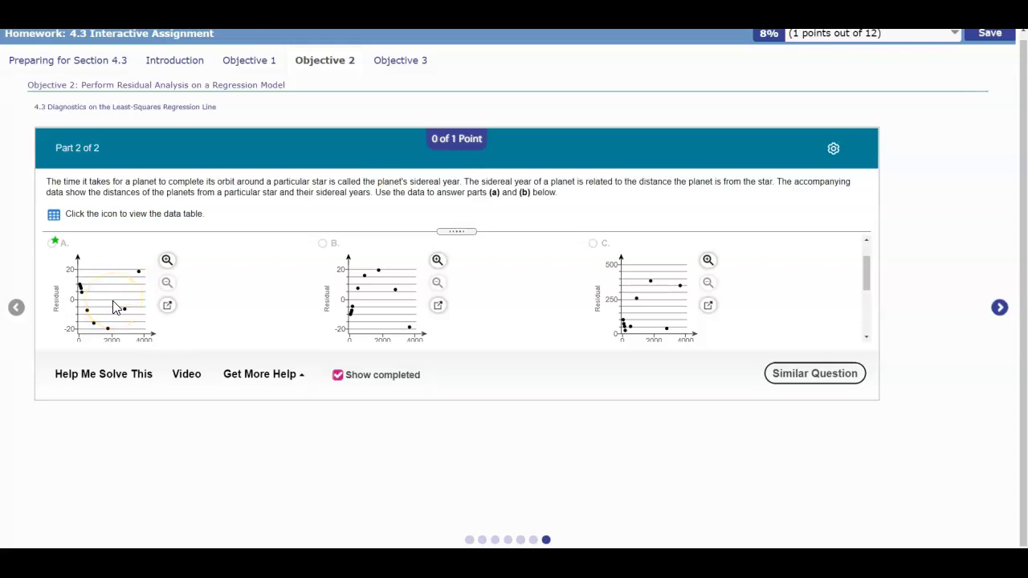
scroll(113, 307, down, 5)
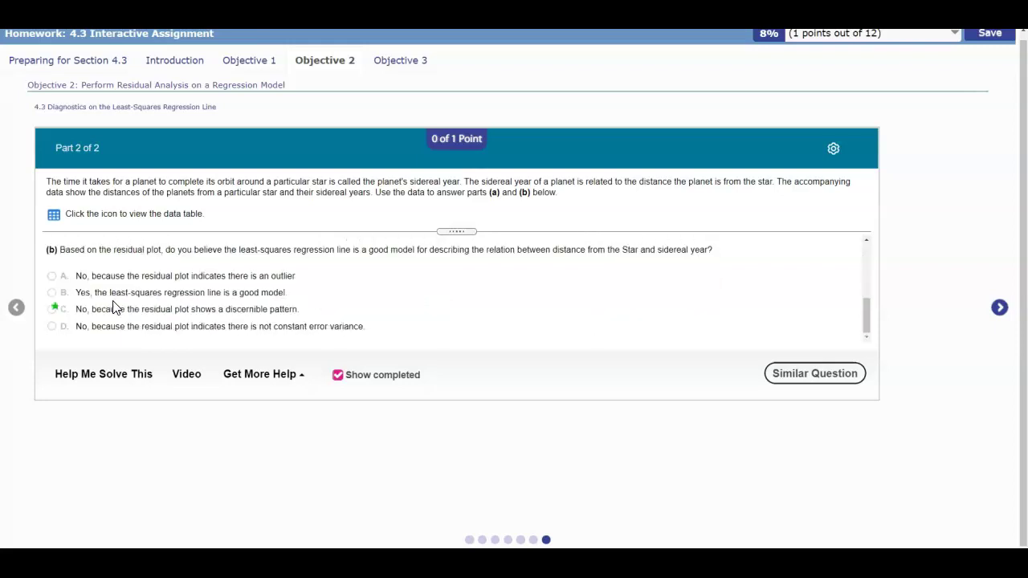